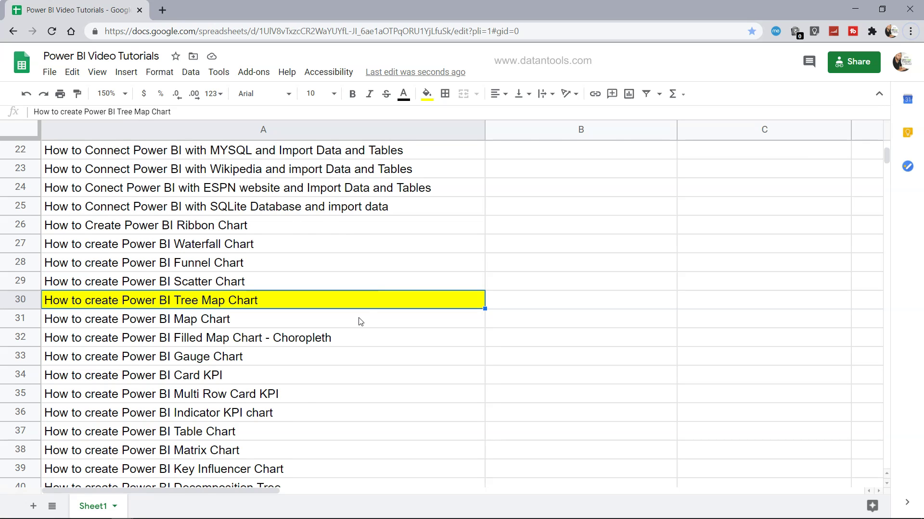
Scroll through the reference material before returning to Power BI
scroll(361, 321, "up", 5)
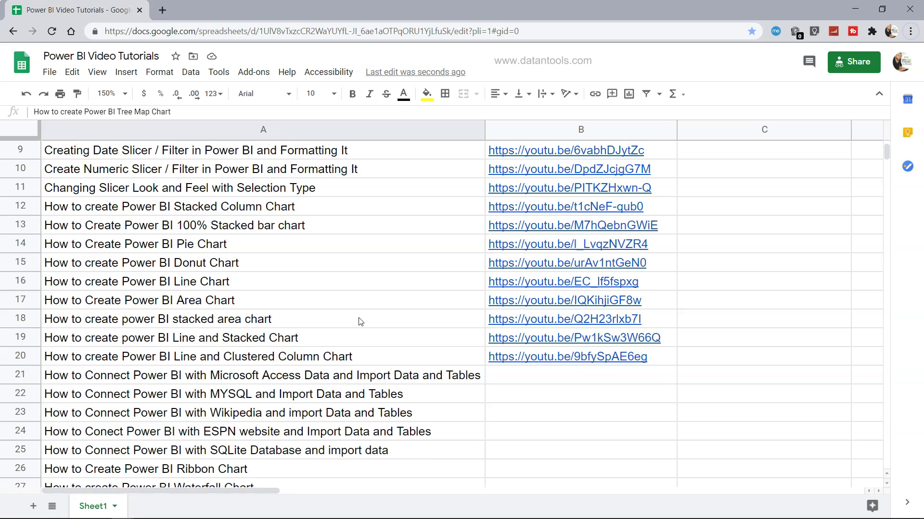
scroll(360, 321, "up", 3)
scroll(361, 321, "down", 5)
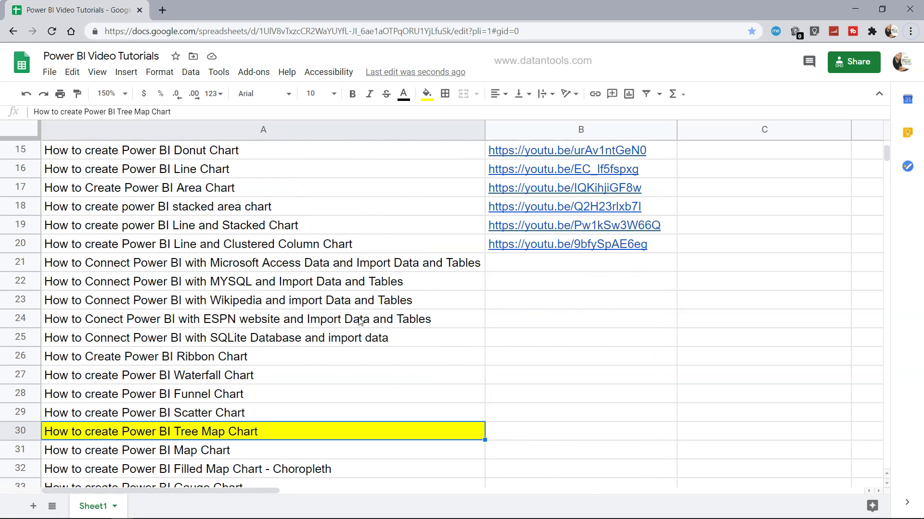
scroll(360, 322, "down", 1)
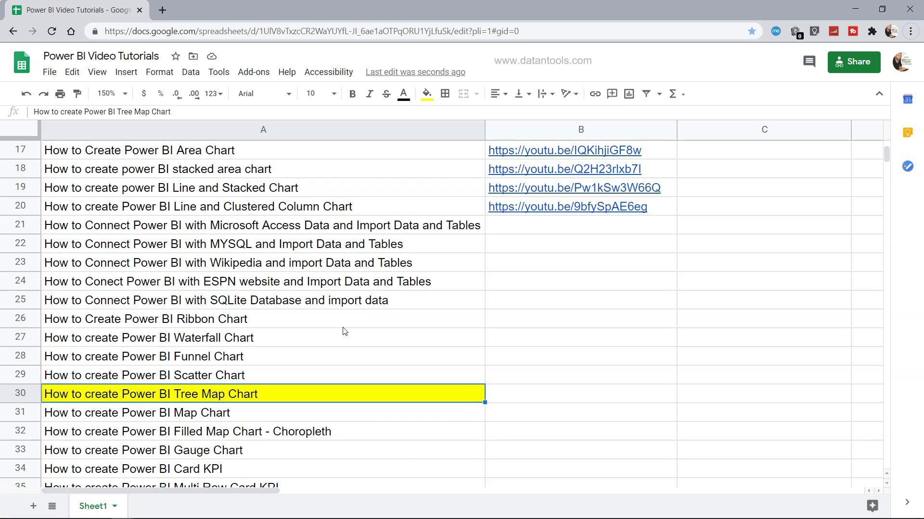
scroll(344, 331, "down", 3)
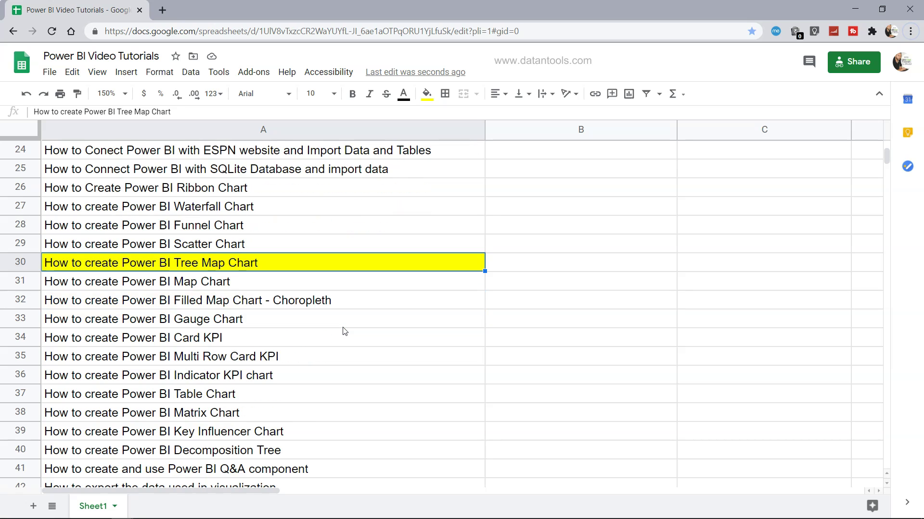
scroll(344, 331, "down", 1)
scroll(344, 331, "up", 4)
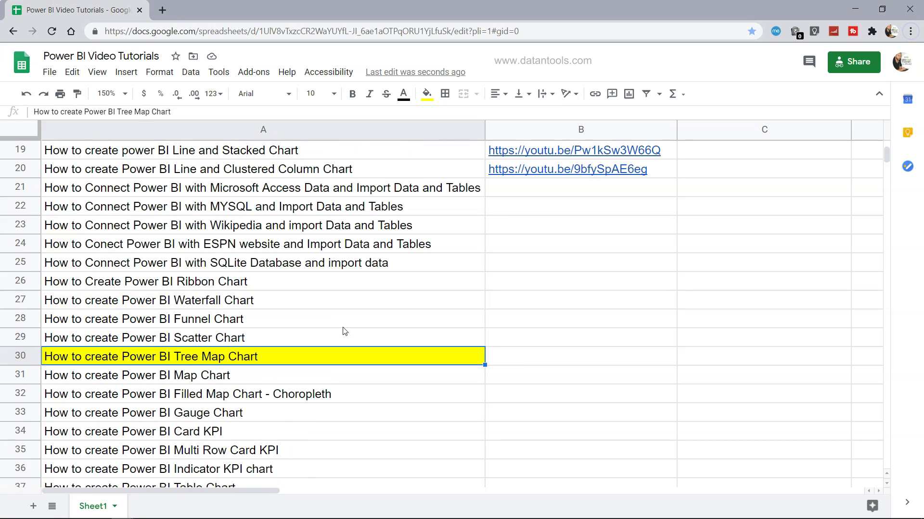
scroll(344, 331, "up", 2)
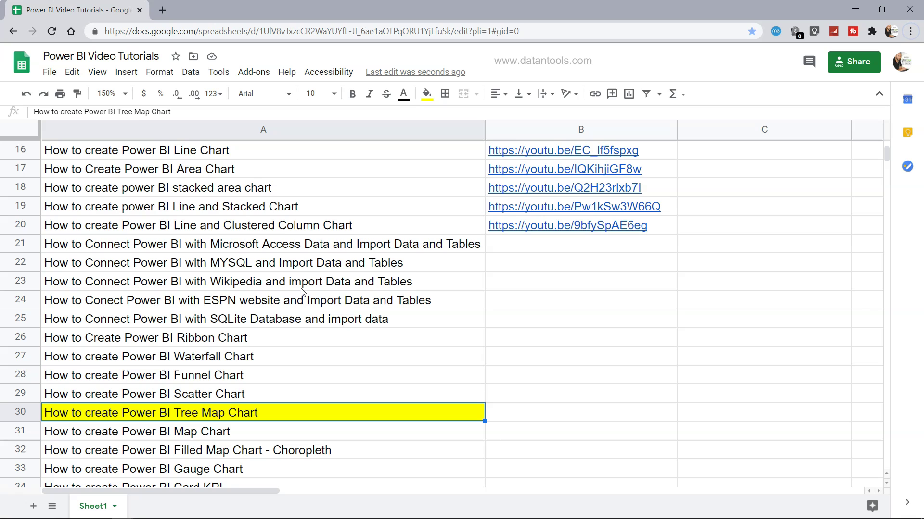
scroll(302, 291, "up", 2)
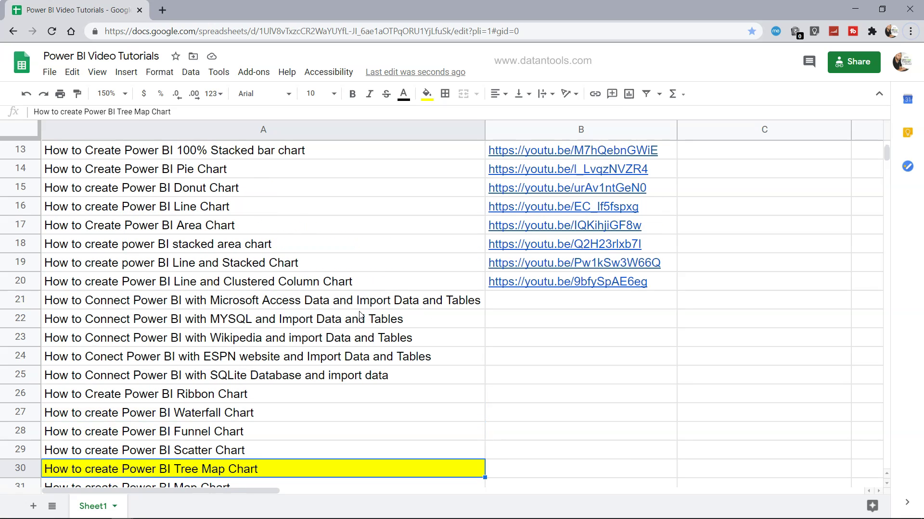
mouse_move(575, 248)
scroll(399, 403, "down", 3)
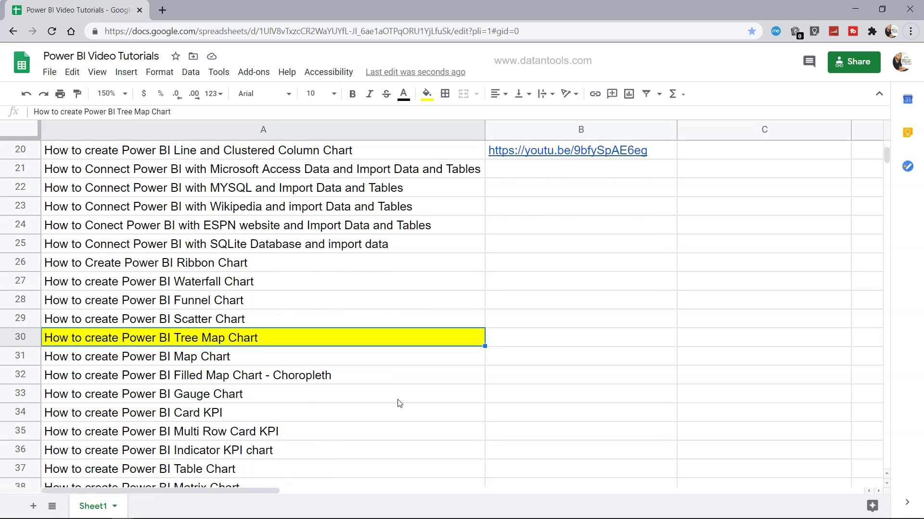
left_click(250, 338)
In Power BI Desktop, check the sales treemap's tile tooltips and select the treemap
key("alt+Tab")
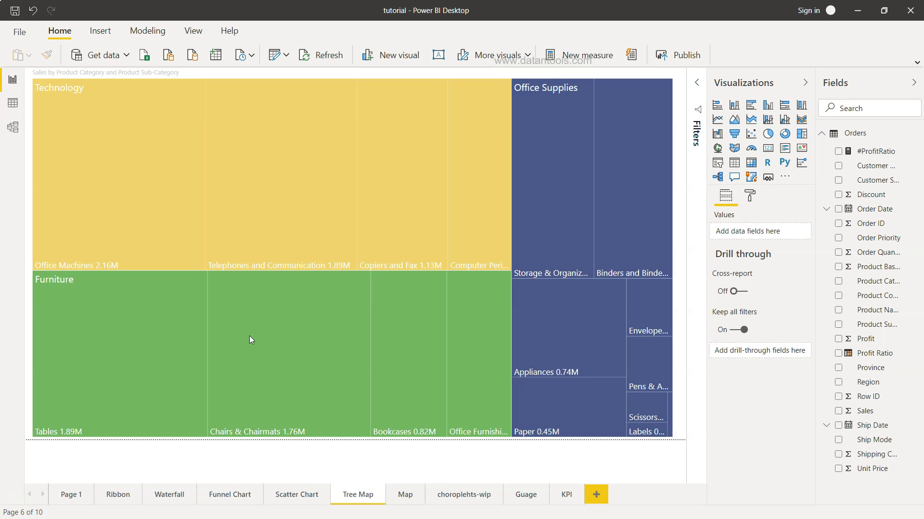
mouse_move(476, 190)
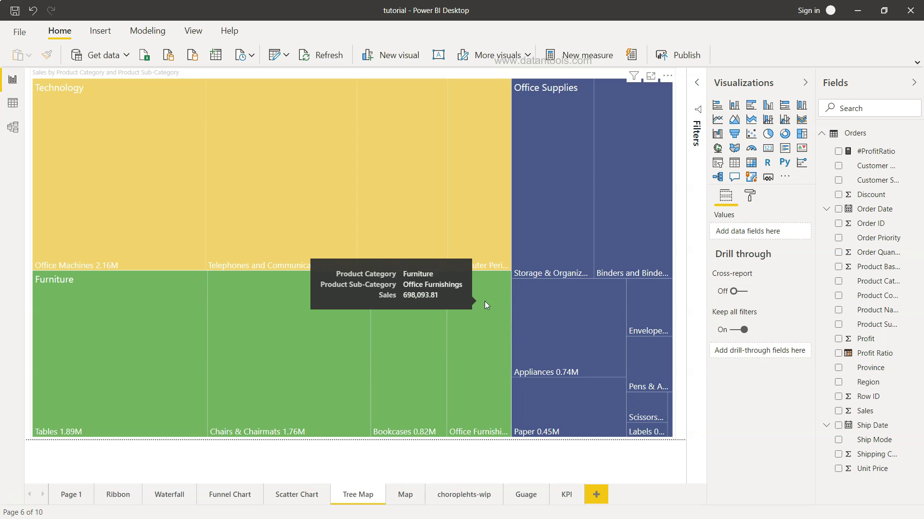
left_click(309, 239)
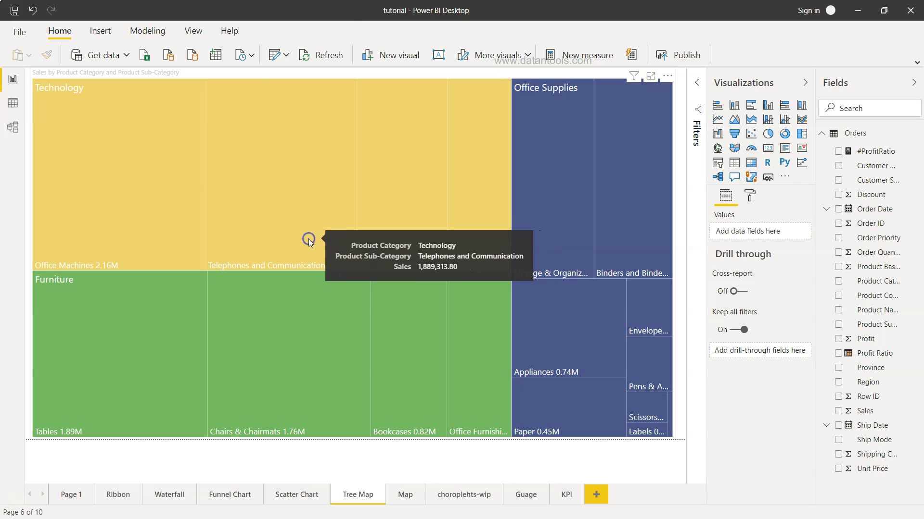
left_click(309, 240)
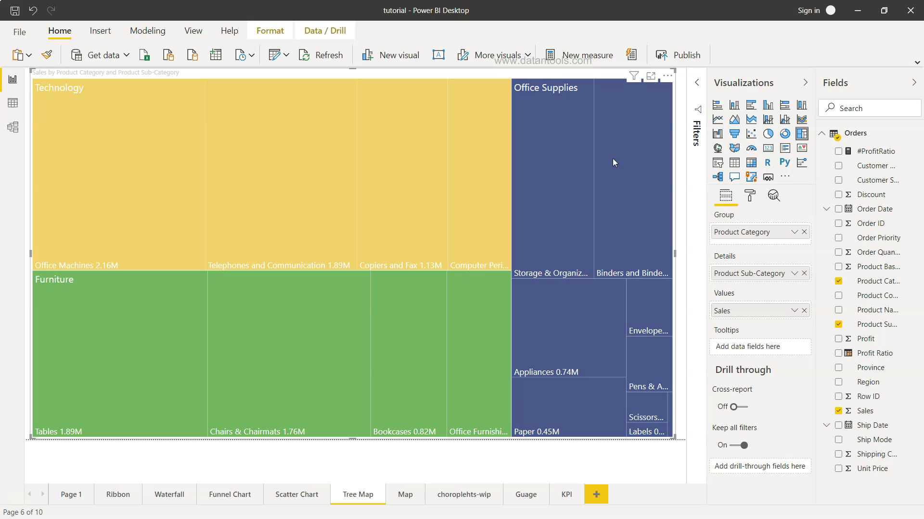
Replace the old treemap with a new empty treemap that fills most of the page
key("Delete")
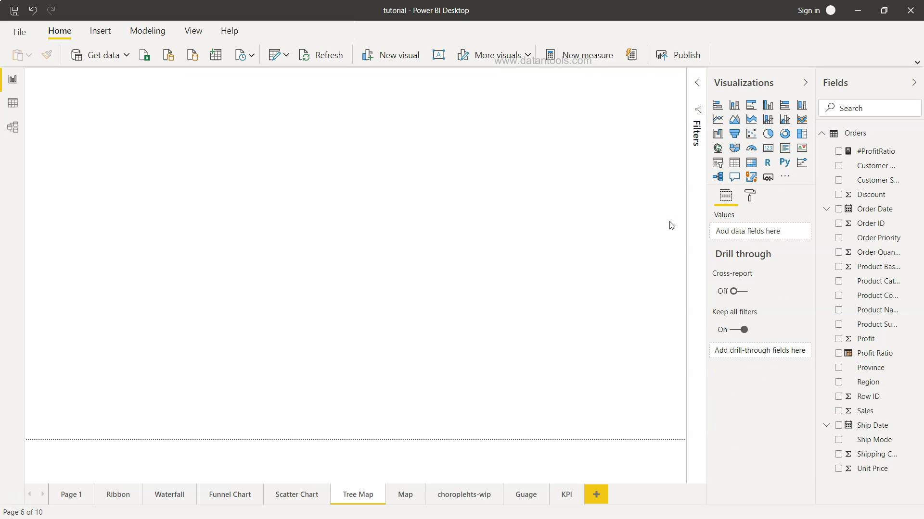
left_click(802, 137)
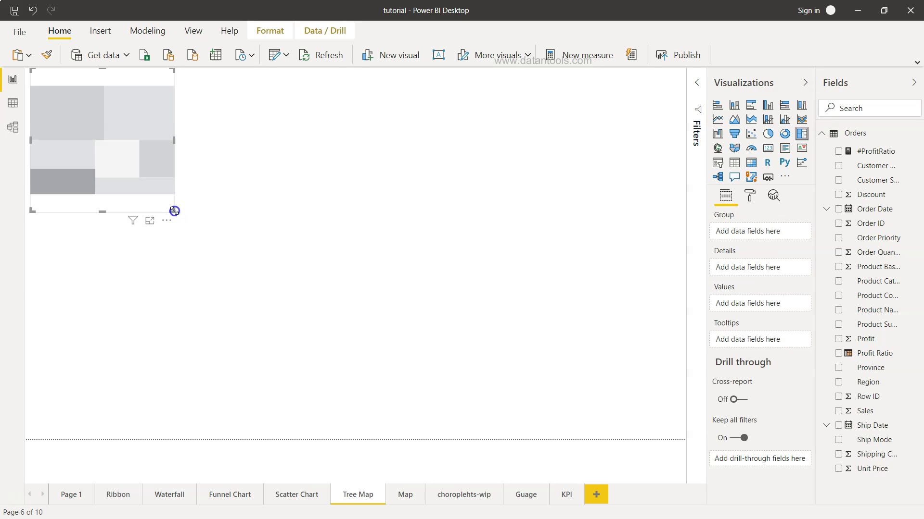
left_click_drag(173, 209, 688, 470)
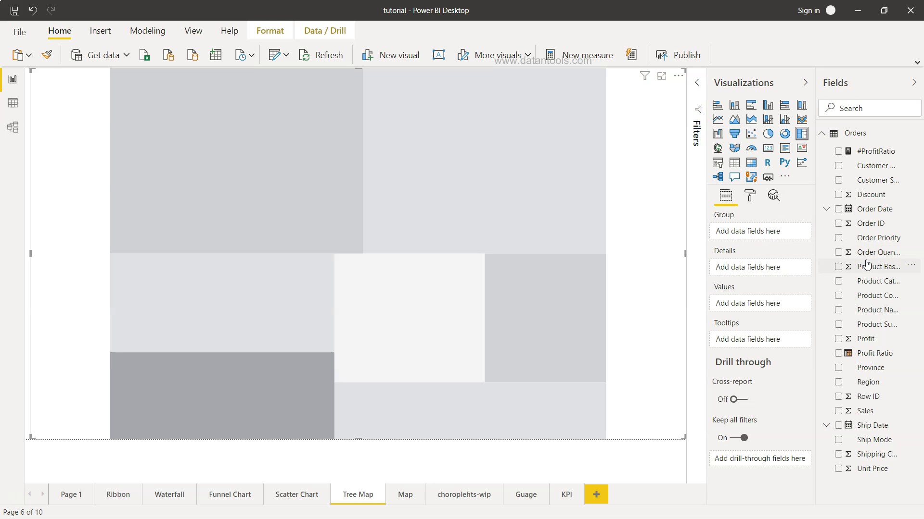
Build the treemap from Product Category, with Product Sub-Category details and Sales values
left_click(838, 283)
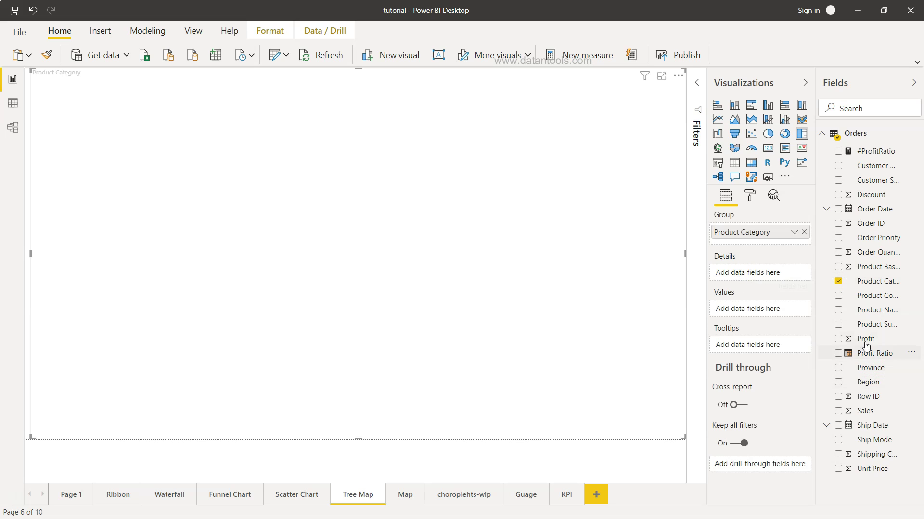
left_click(838, 325)
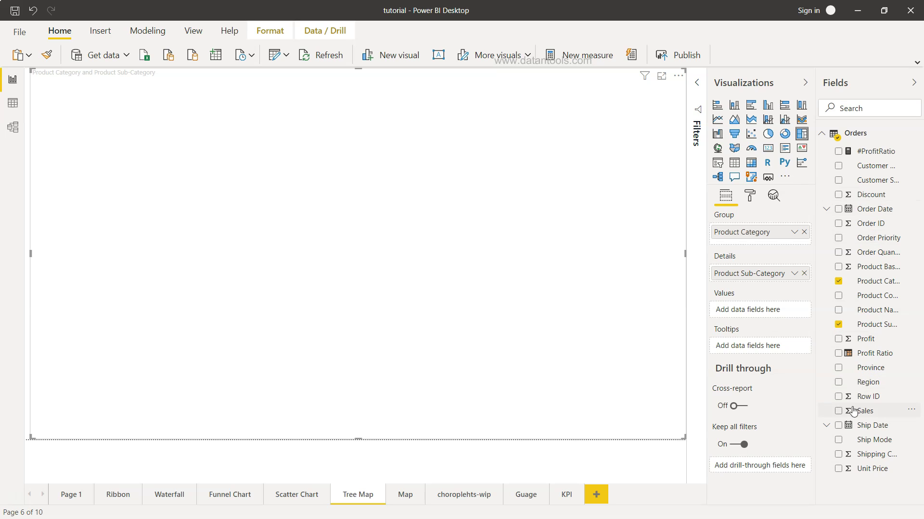
left_click(838, 411)
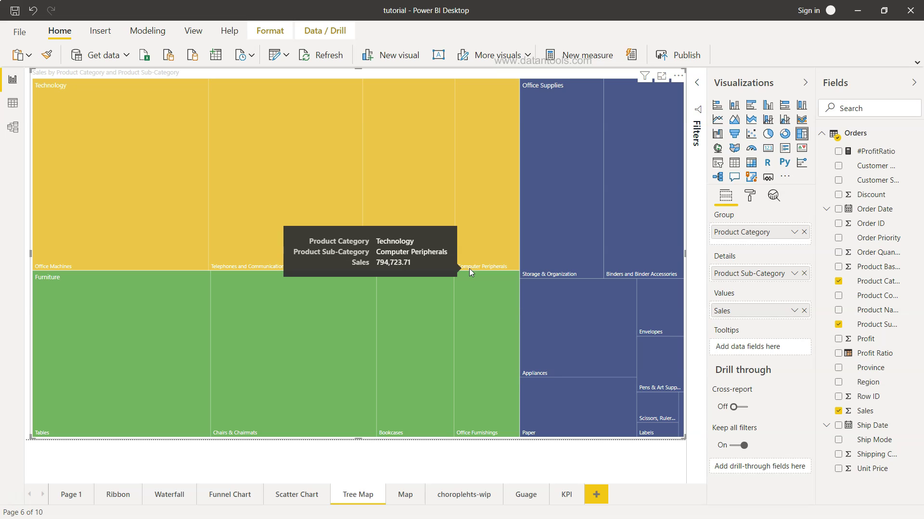
Turn on the treemap's data labels and raise their text size to 11 pt
left_click(751, 198)
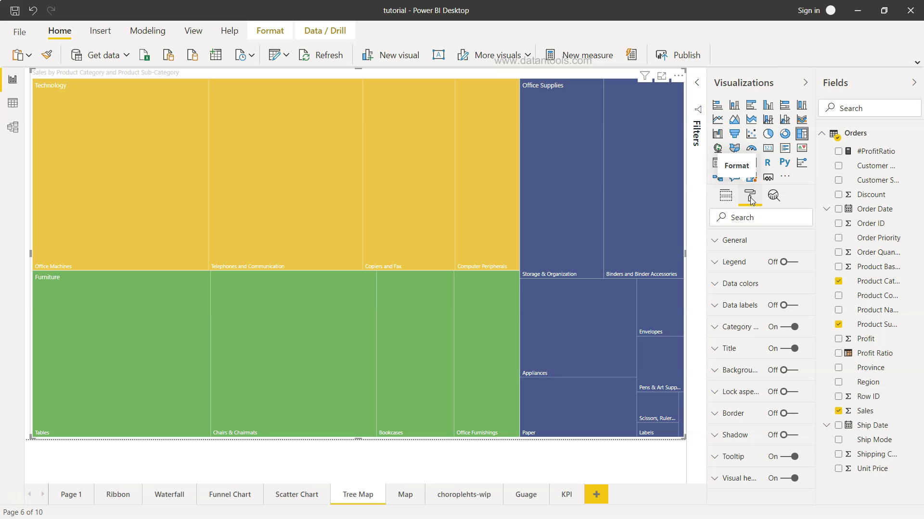
left_click(791, 308)
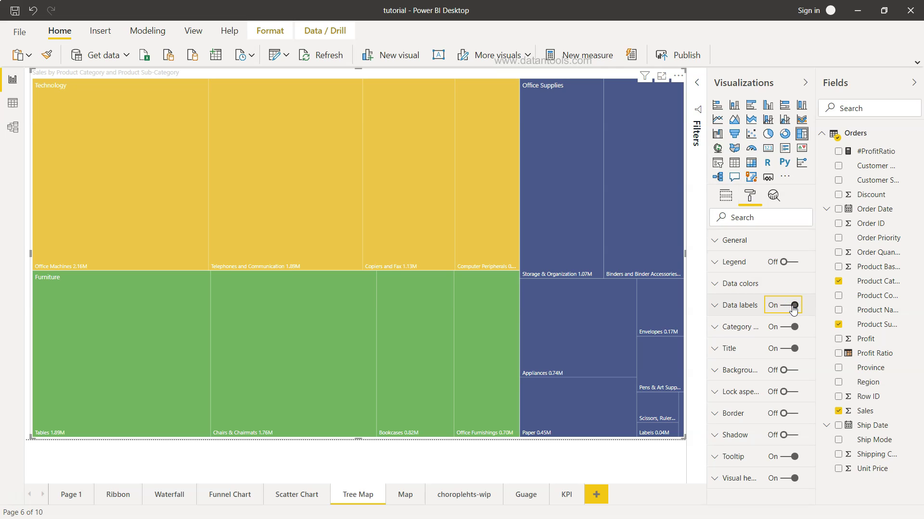
mouse_move(508, 439)
left_click(715, 304)
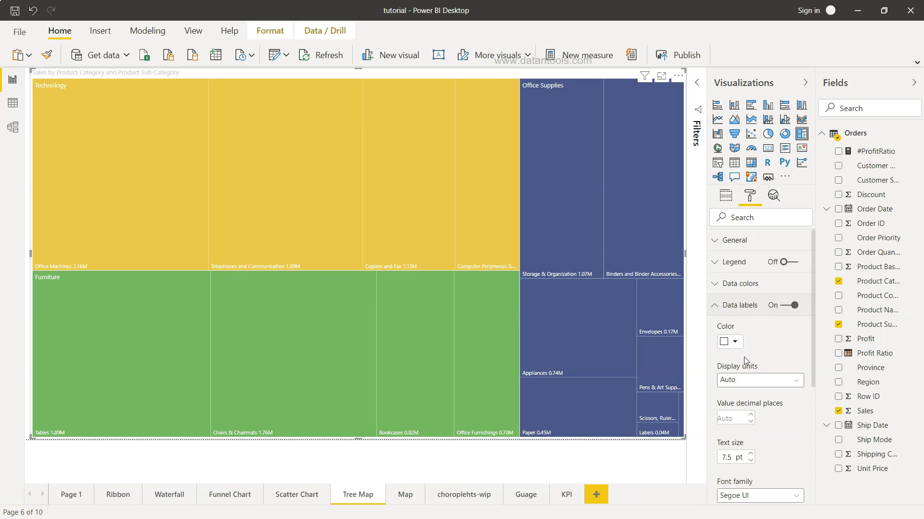
left_click(750, 455)
left_click(750, 455)
left_click(750, 454)
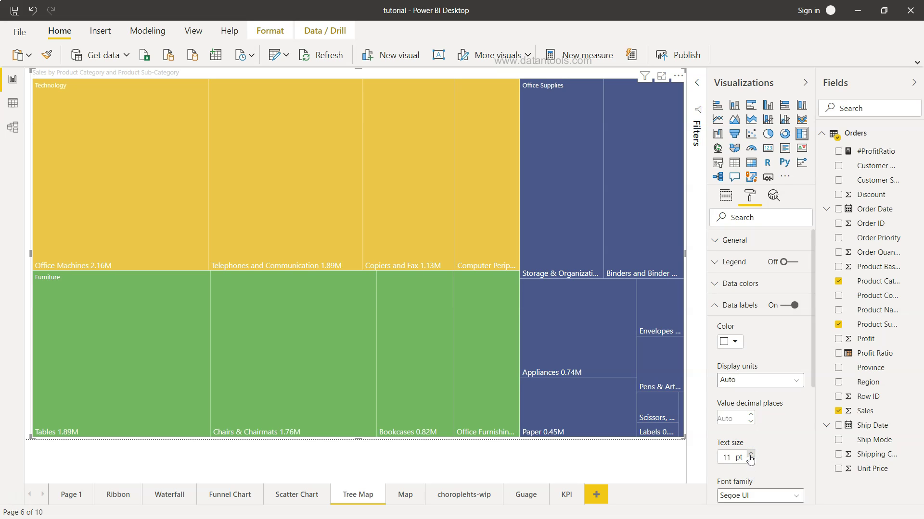
Set the data label display units to Millions, leaving the label colour unchanged
left_click(758, 379)
left_click(759, 422)
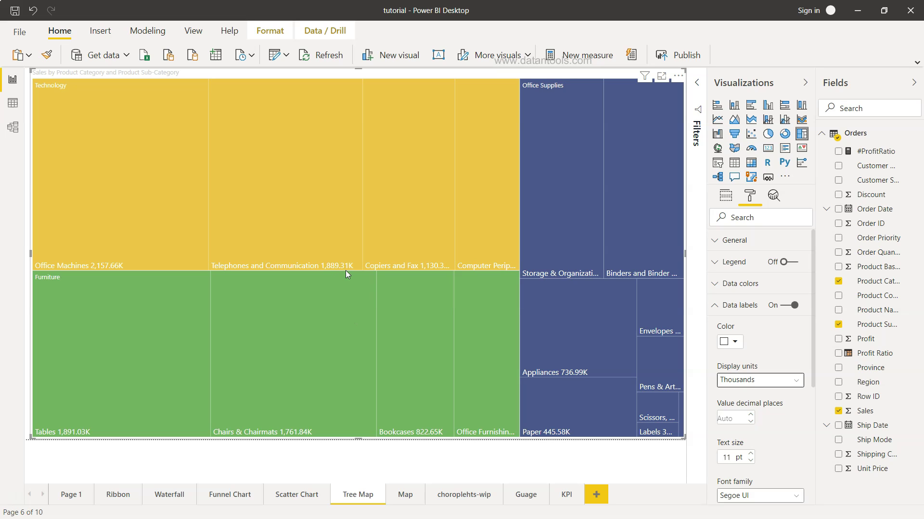
mouse_move(345, 271)
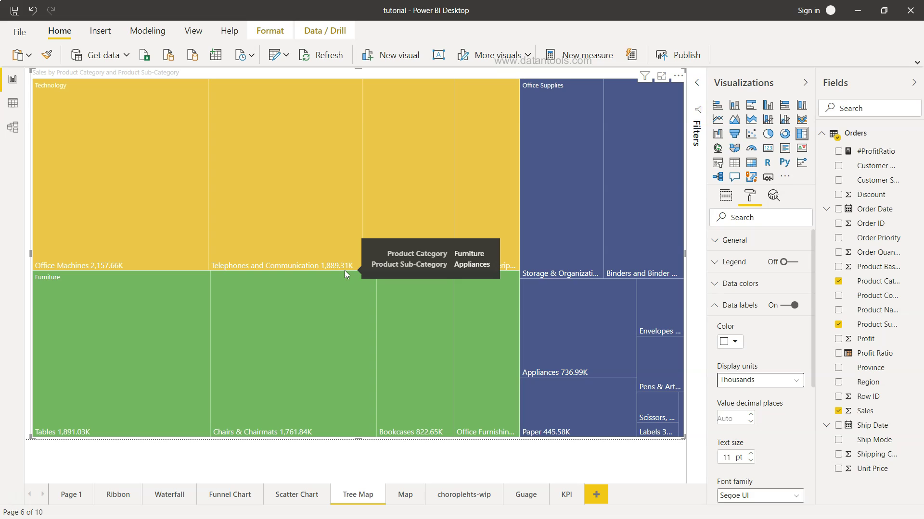
left_click(764, 386)
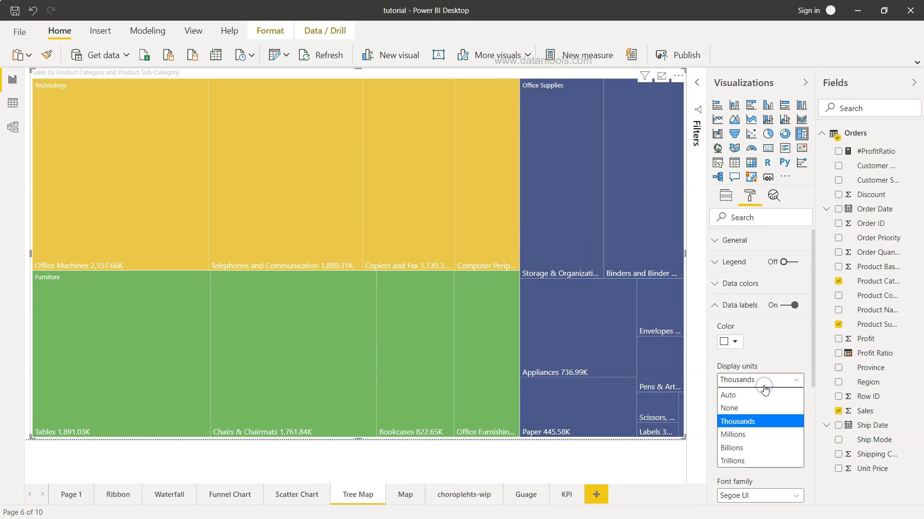
left_click(765, 433)
left_click(779, 426)
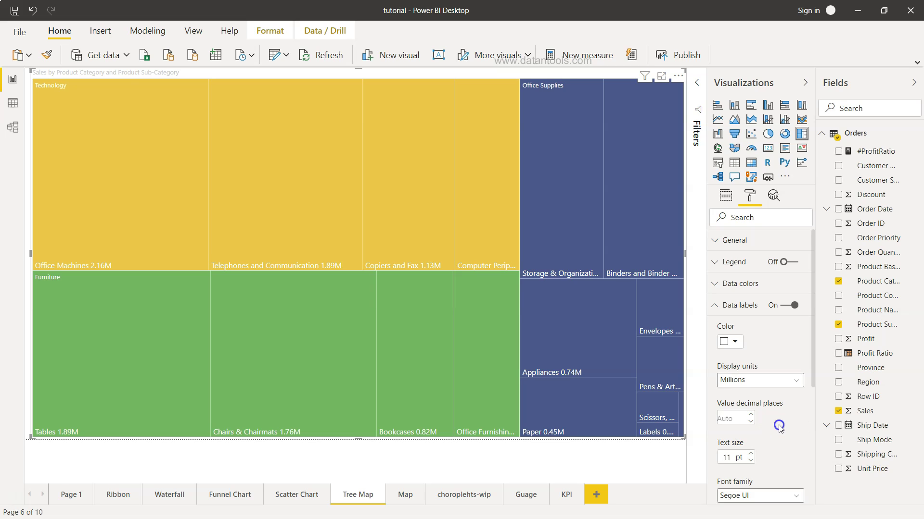
left_click(734, 343)
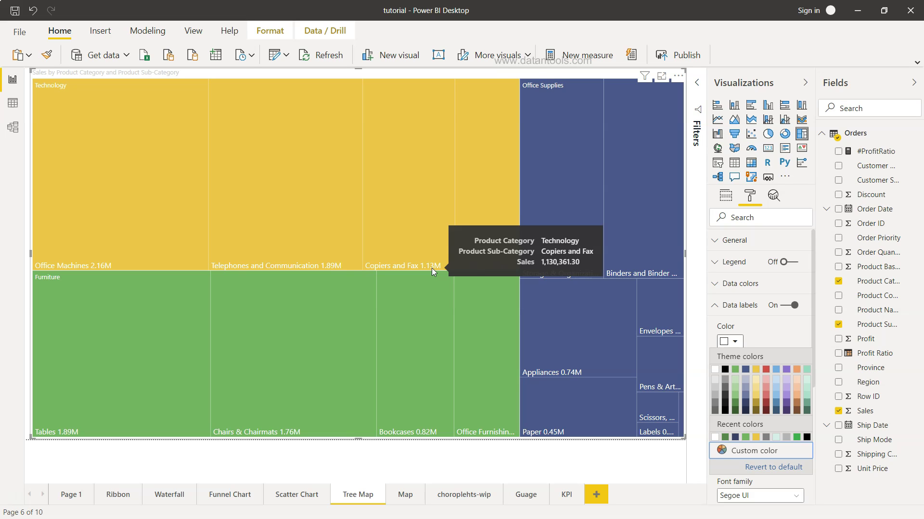
mouse_move(337, 266)
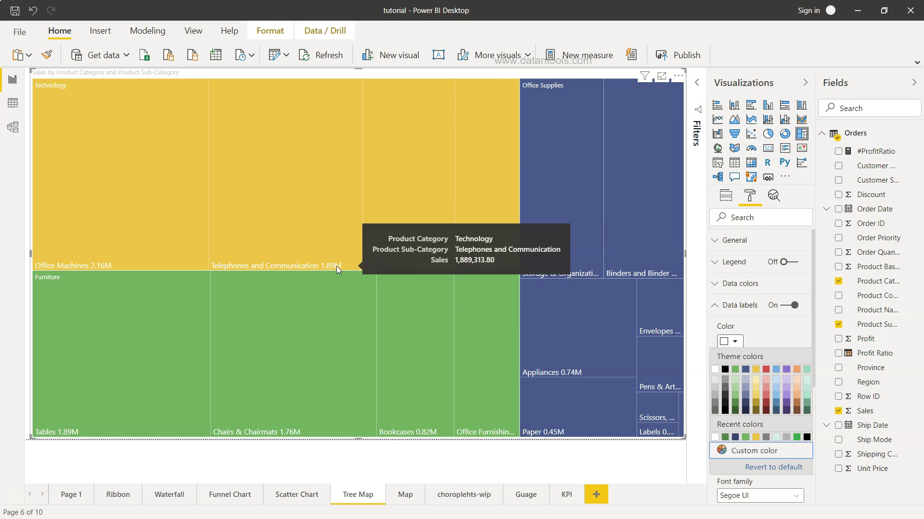
left_click(764, 331)
scroll(765, 428, "down", 2)
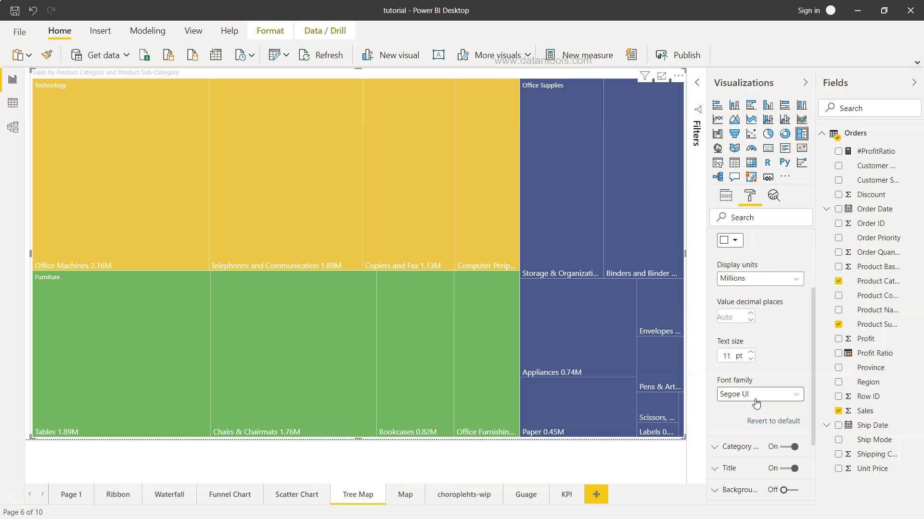
scroll(756, 403, "up", 2)
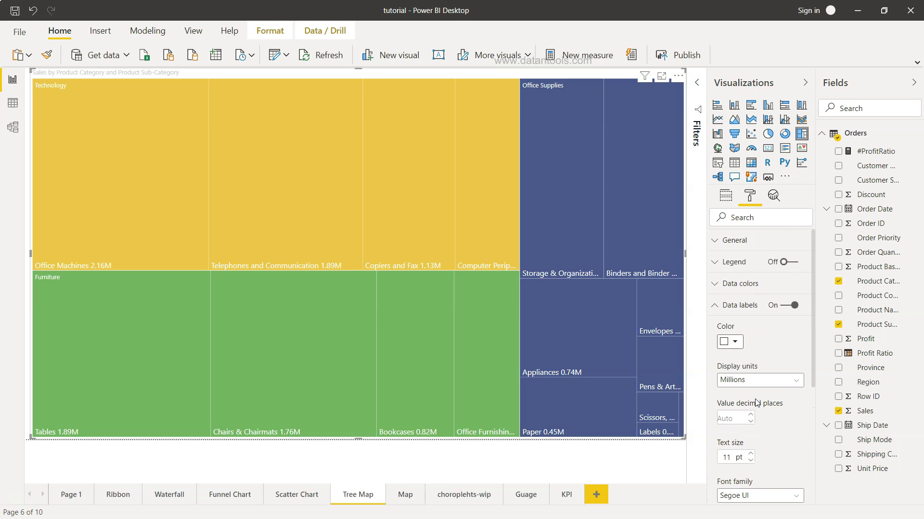
Raise the category label text size from 9 pt to 14 pt
left_click(715, 306)
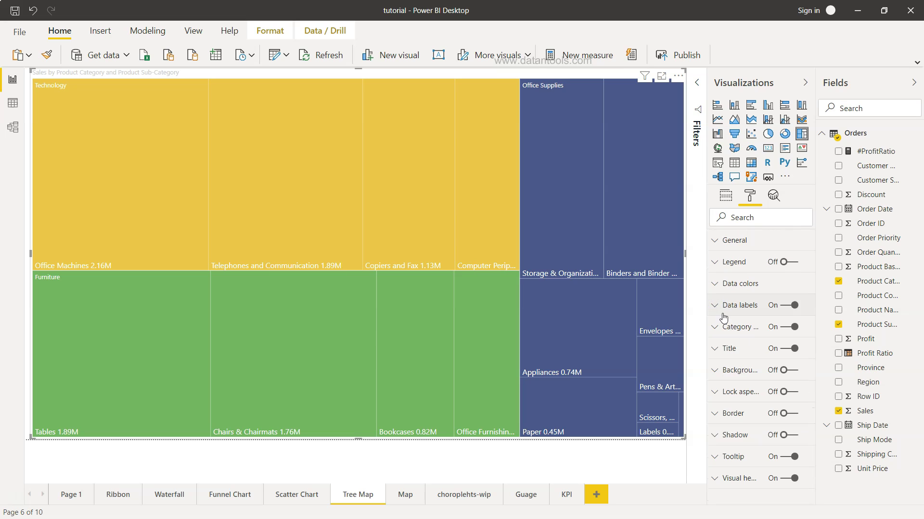
left_click(714, 263)
left_click(715, 264)
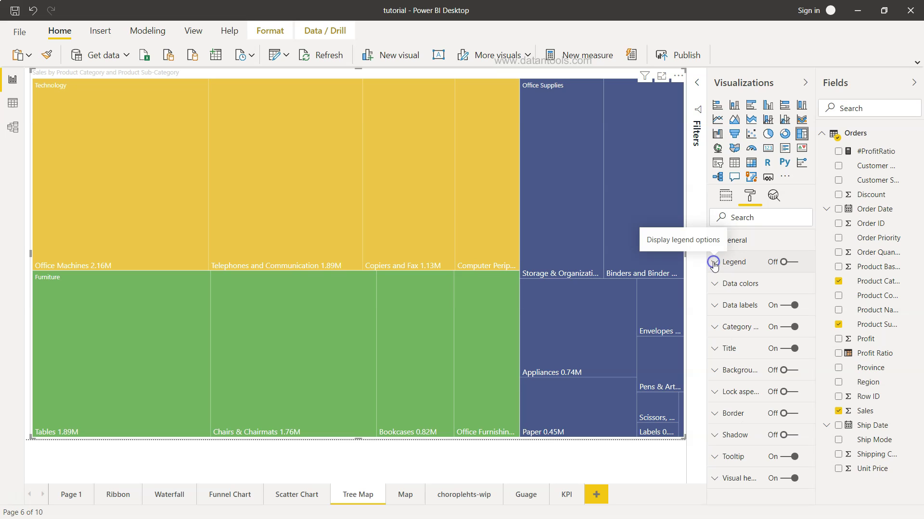
left_click(716, 328)
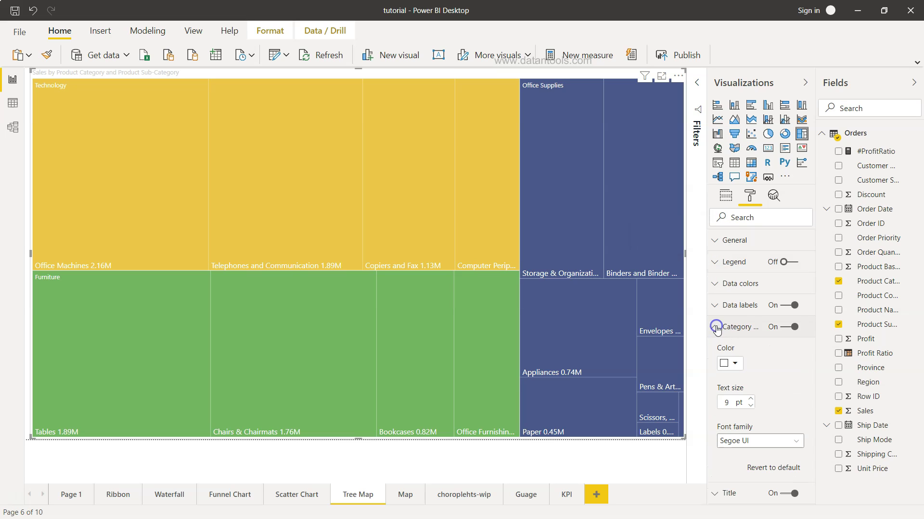
left_click(750, 399)
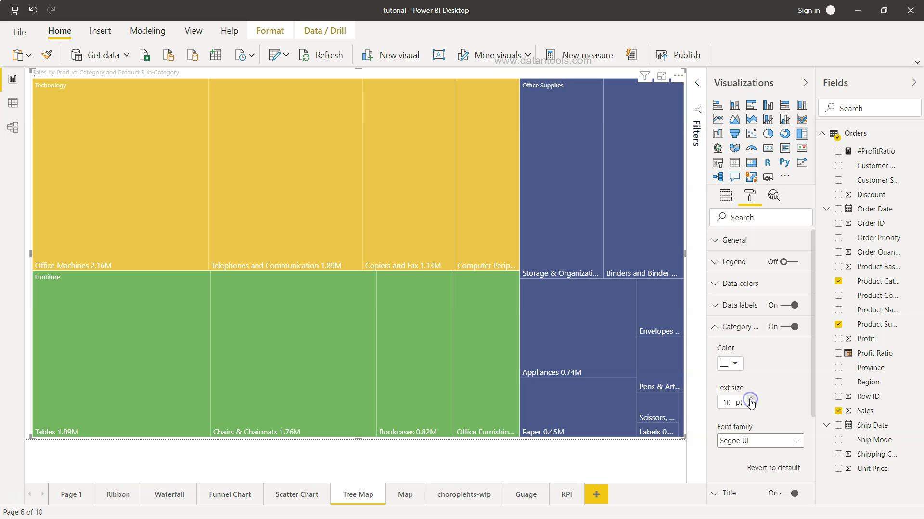
left_click(751, 399)
left_click(750, 399)
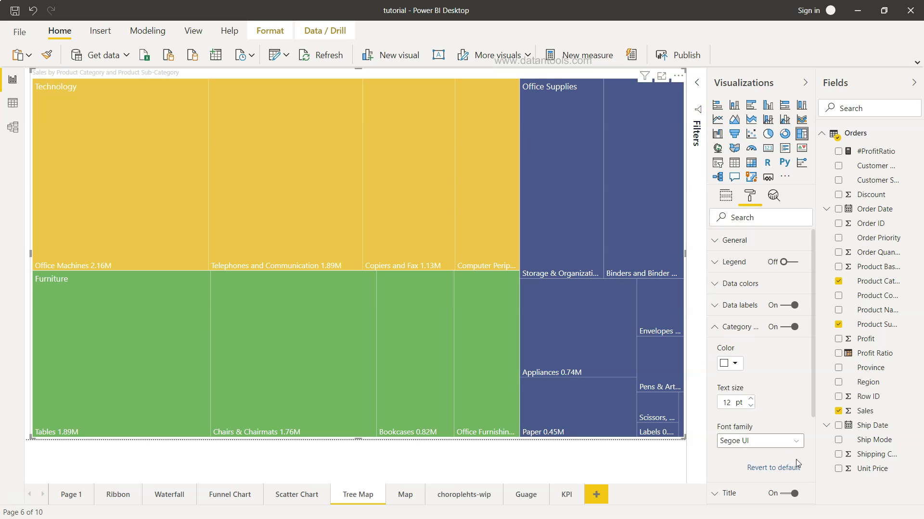
left_click(750, 399)
left_click(751, 399)
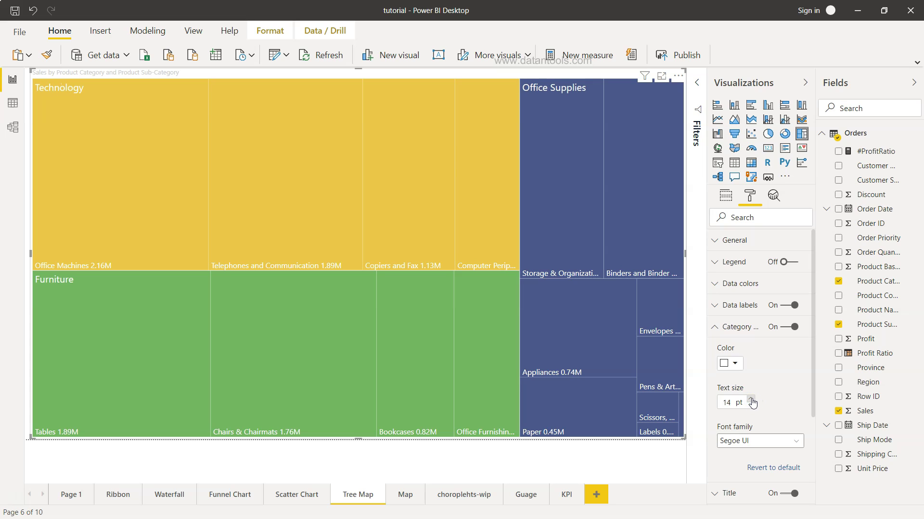
scroll(770, 406, "down", 3)
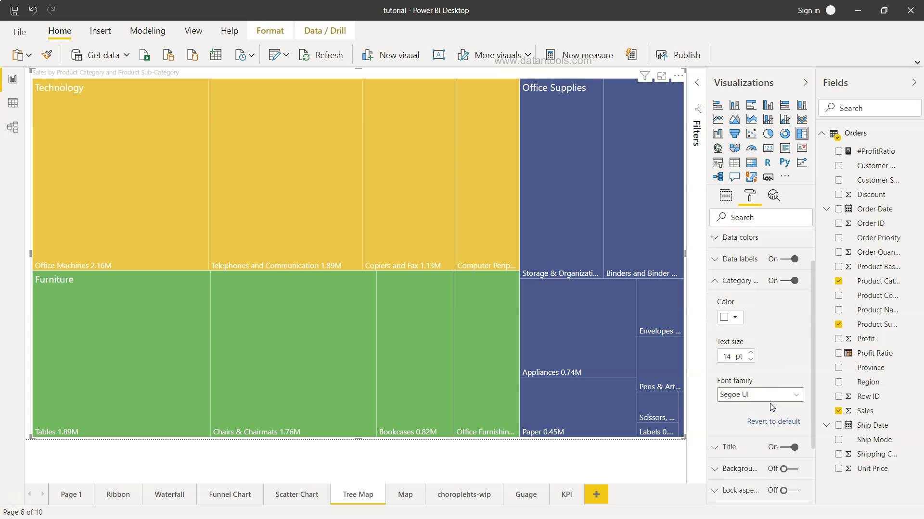
scroll(770, 406, "up", 3)
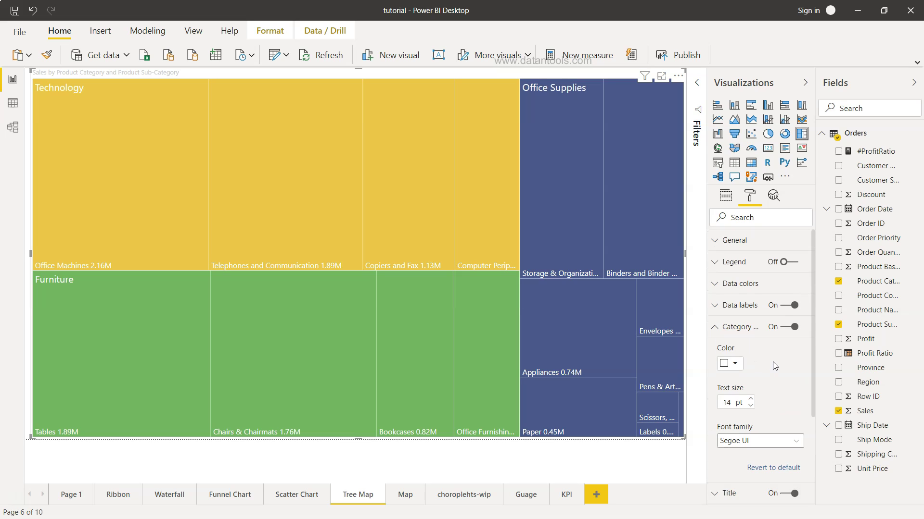
mouse_move(570, 92)
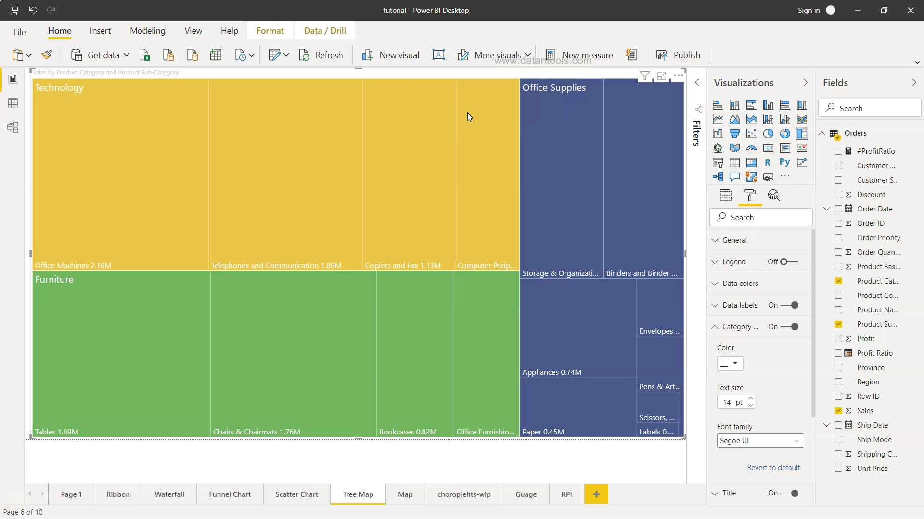
mouse_move(542, 87)
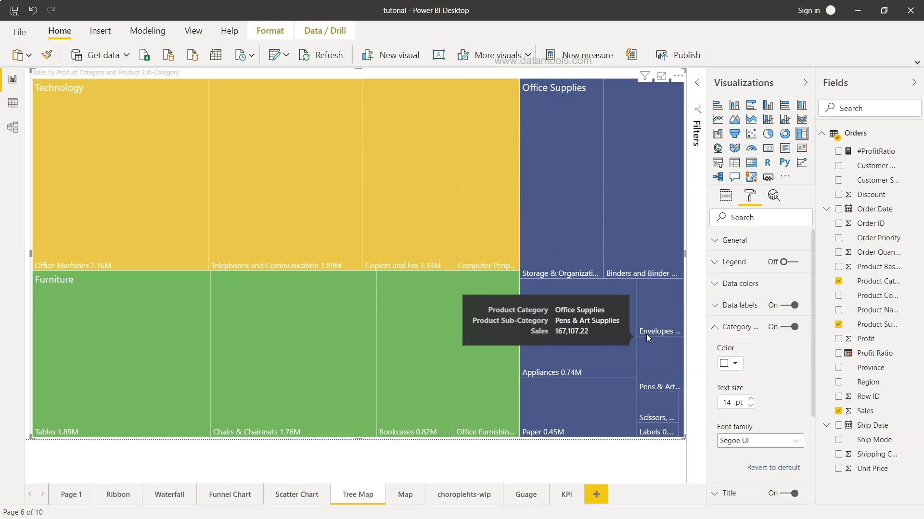
left_click(714, 327)
Change the Office Supplies data colour from dark blue to the purple theme swatch
left_click(715, 284)
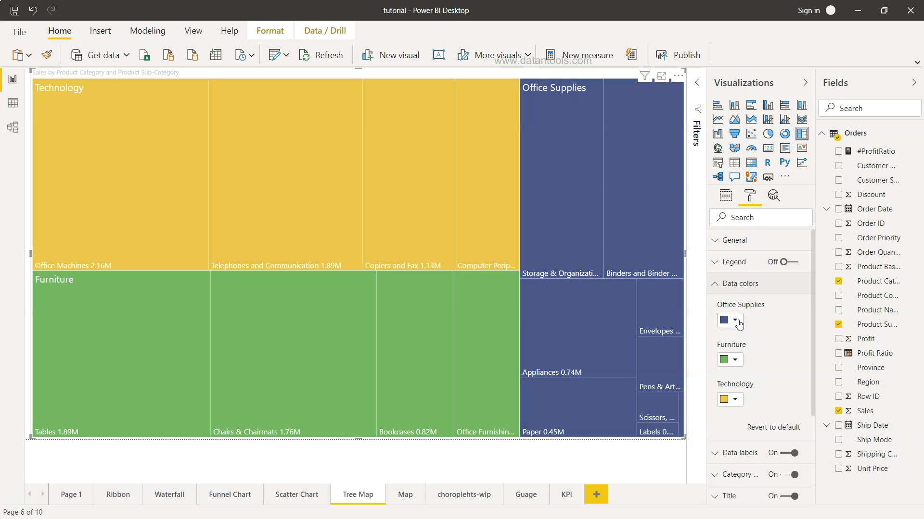
left_click(738, 325)
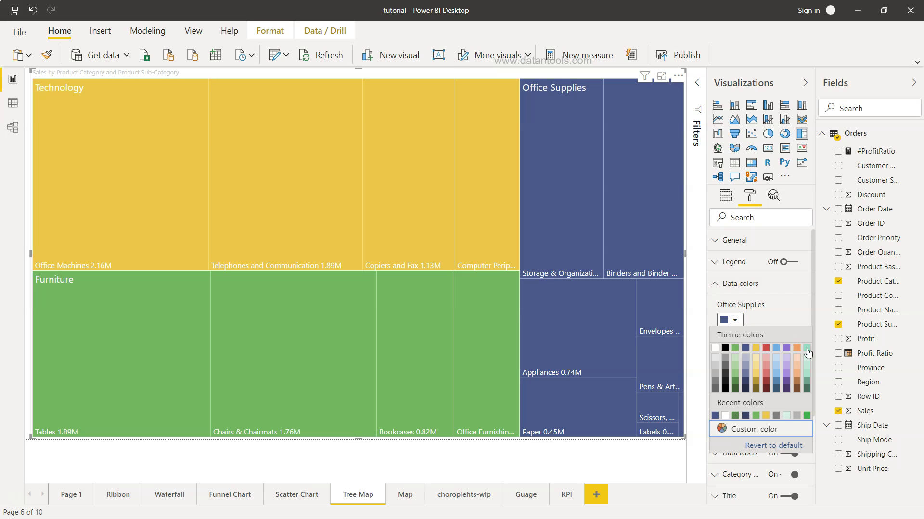
left_click(807, 350)
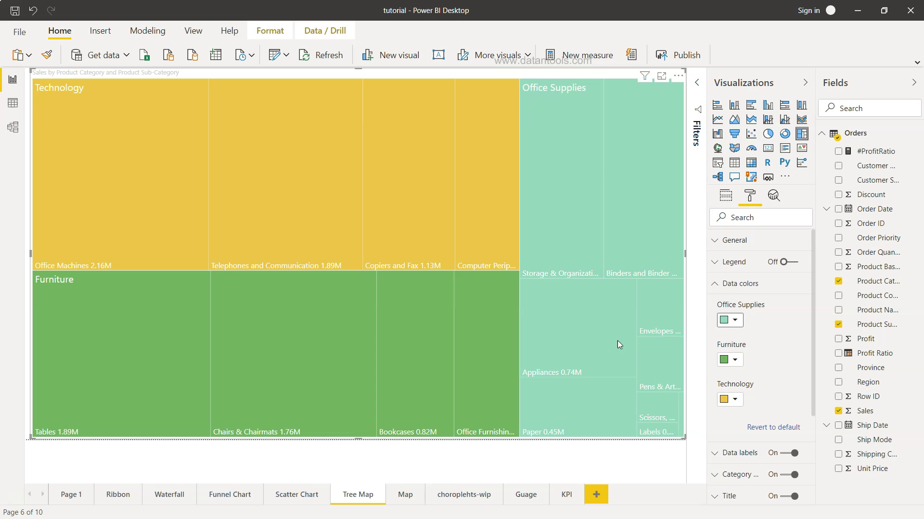
left_click(736, 321)
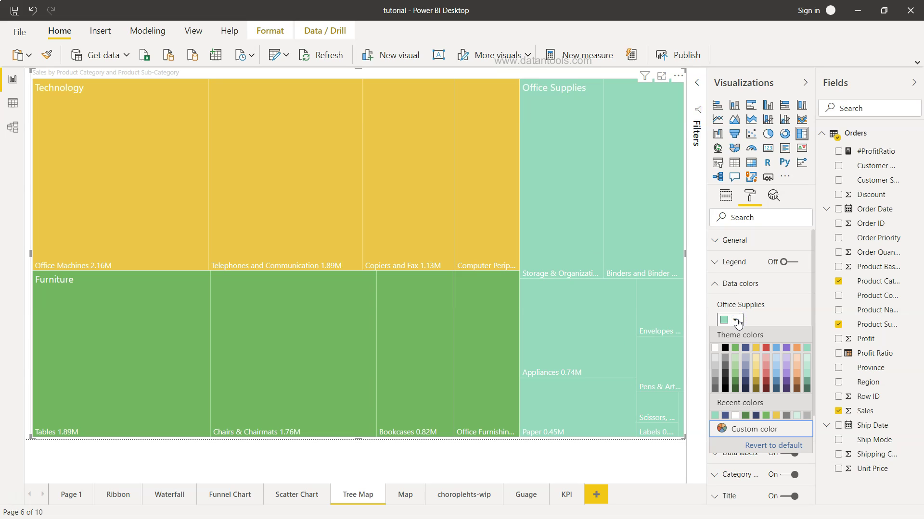
left_click(789, 348)
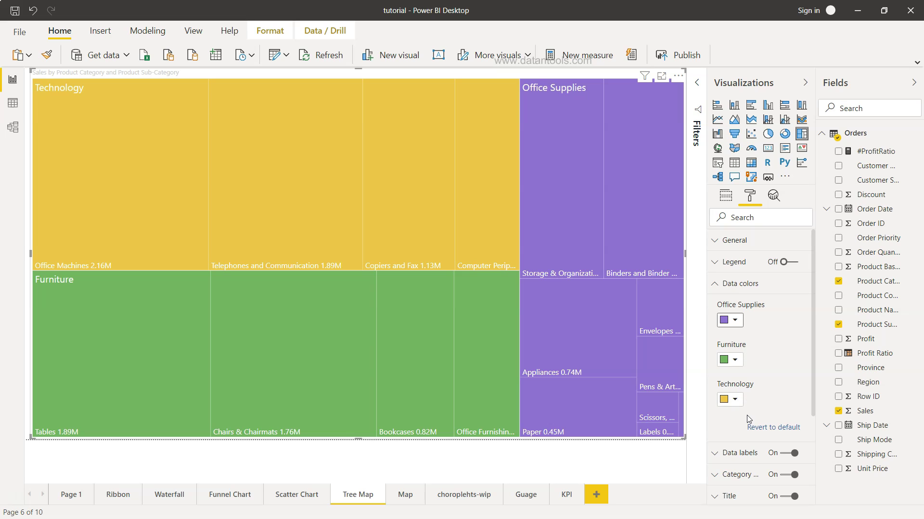
scroll(757, 377, "down", 3)
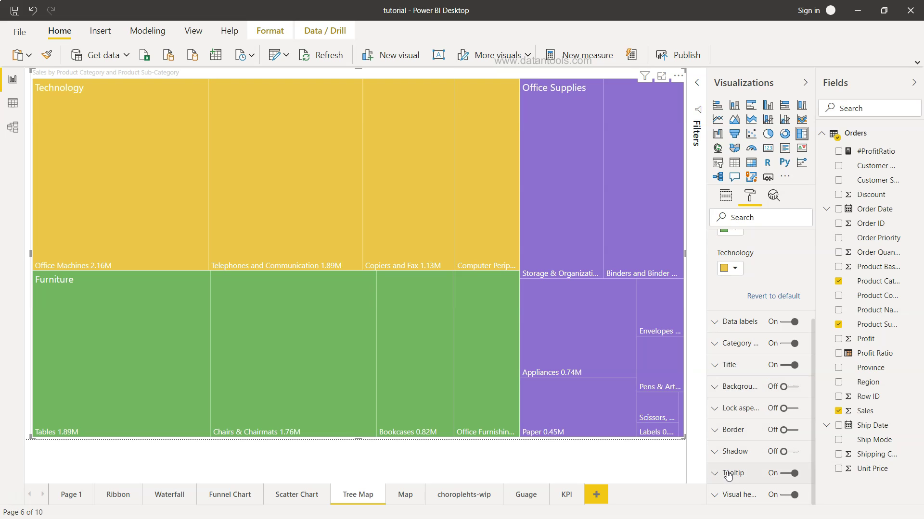
scroll(761, 348, "up", 3)
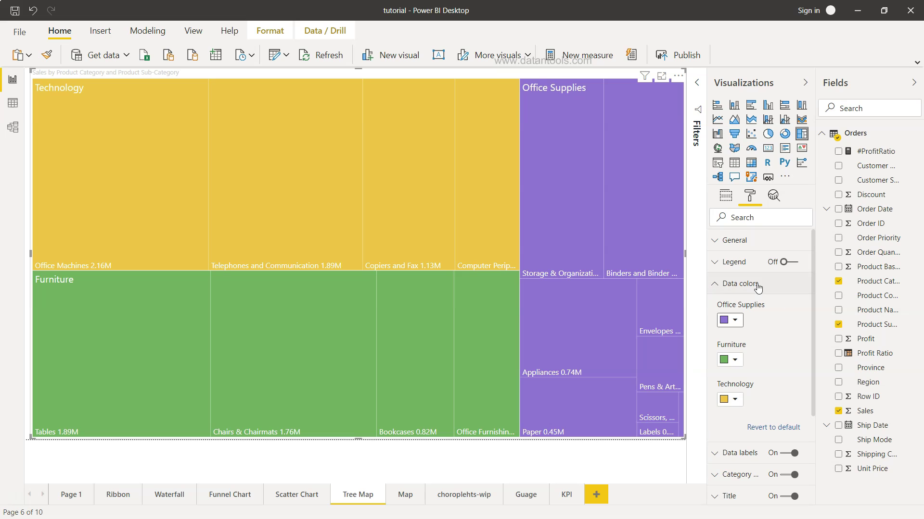
Add the Profit field to the treemap's Tooltips well
left_click(725, 195)
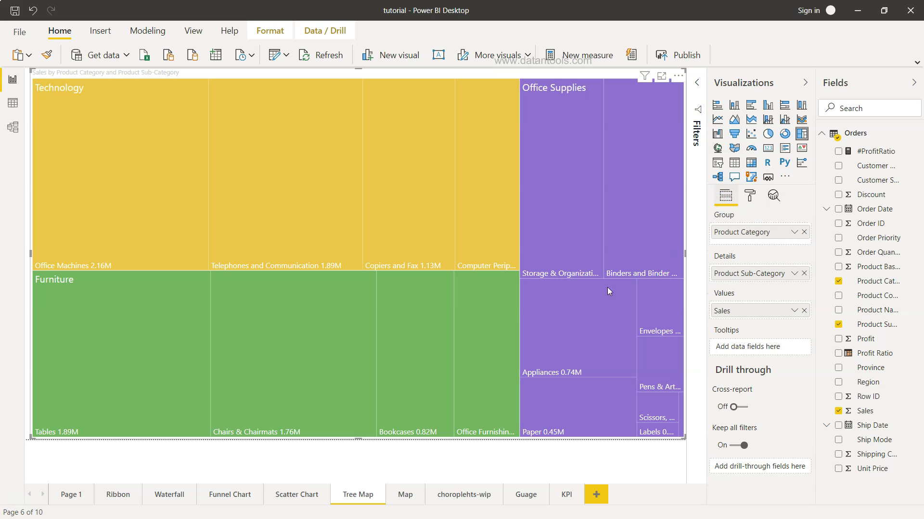
mouse_move(425, 247)
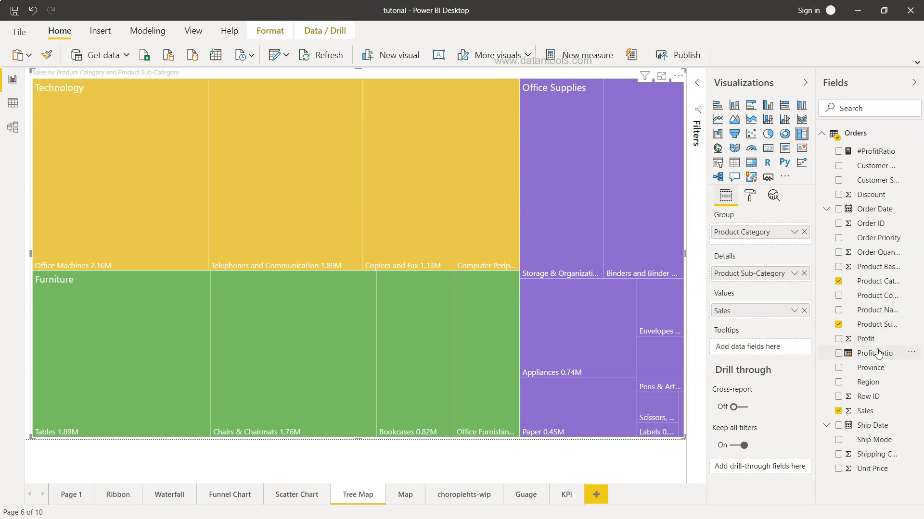
left_click_drag(867, 343, 767, 354)
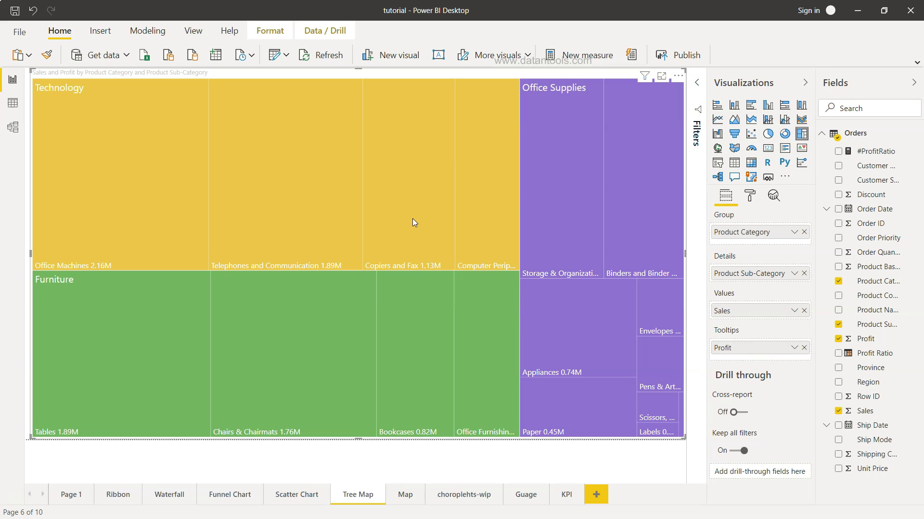
mouse_move(412, 219)
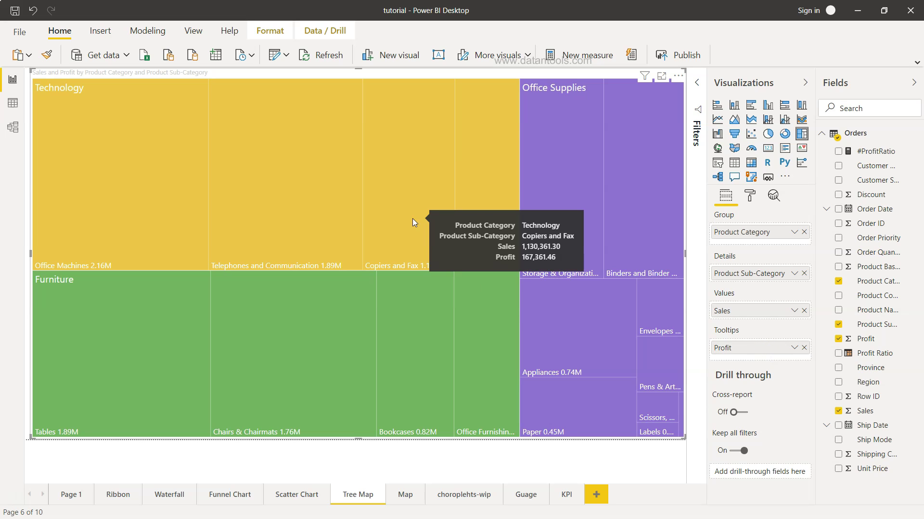